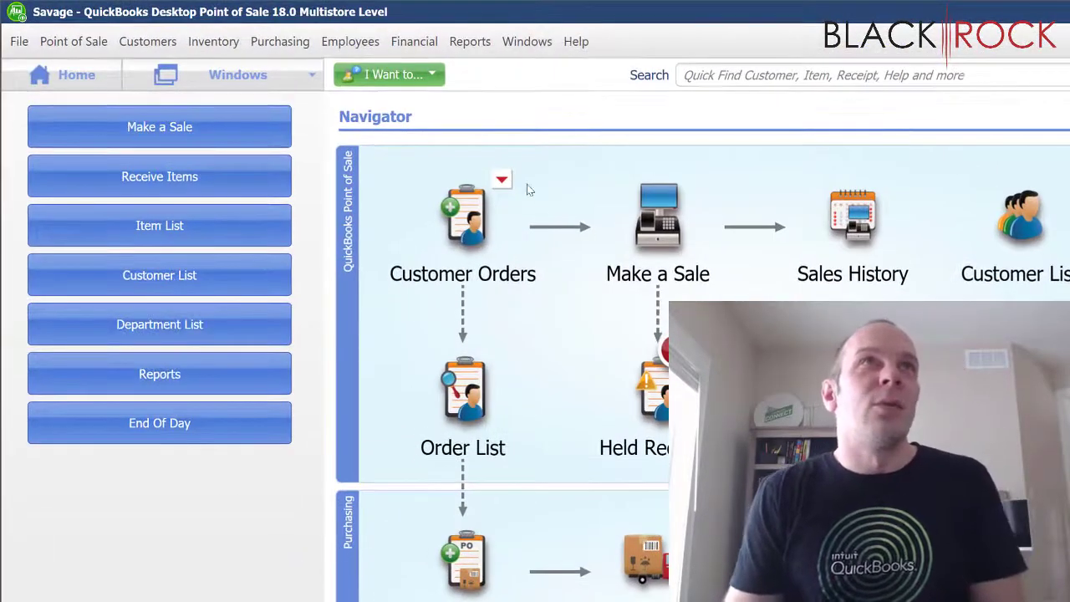
Step: Open the Reports menu to list Report Center, Dashboard and the report category submenus
click(473, 45)
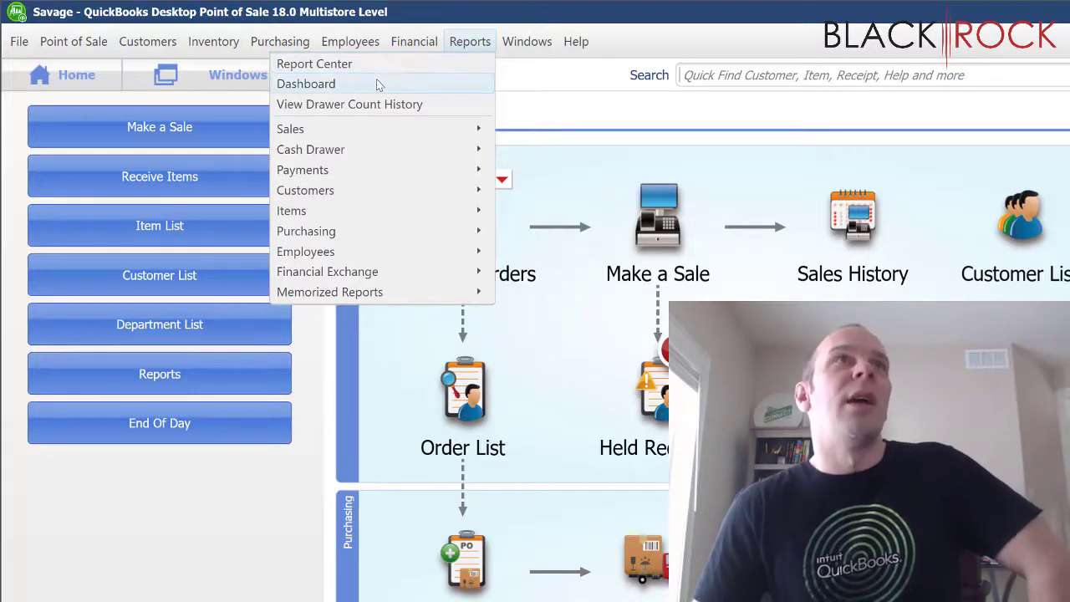
mouse_move(391, 136)
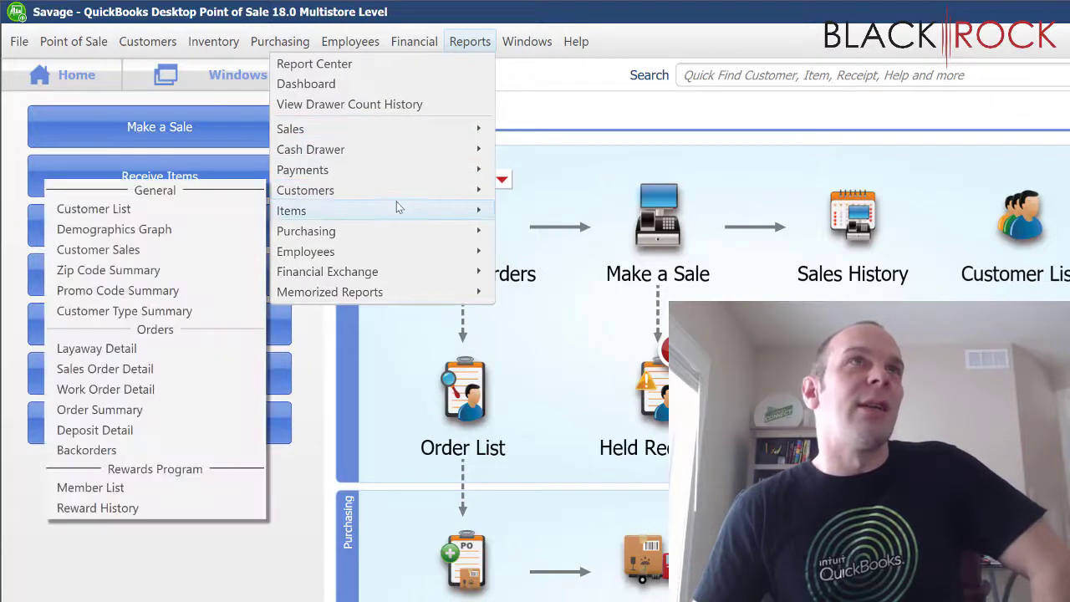
mouse_move(403, 236)
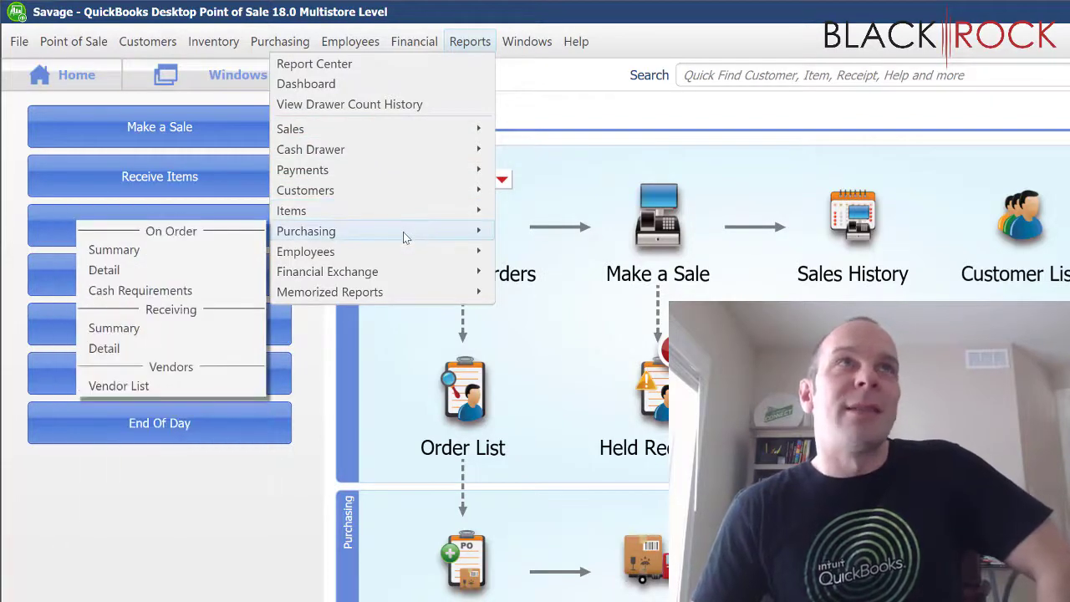
mouse_move(405, 254)
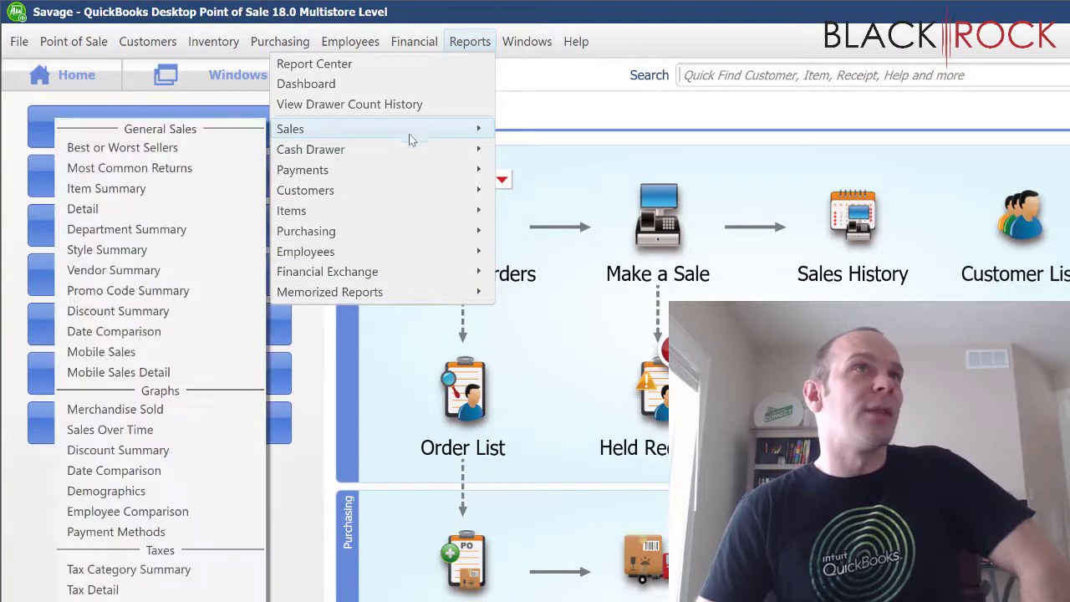
mouse_move(404, 178)
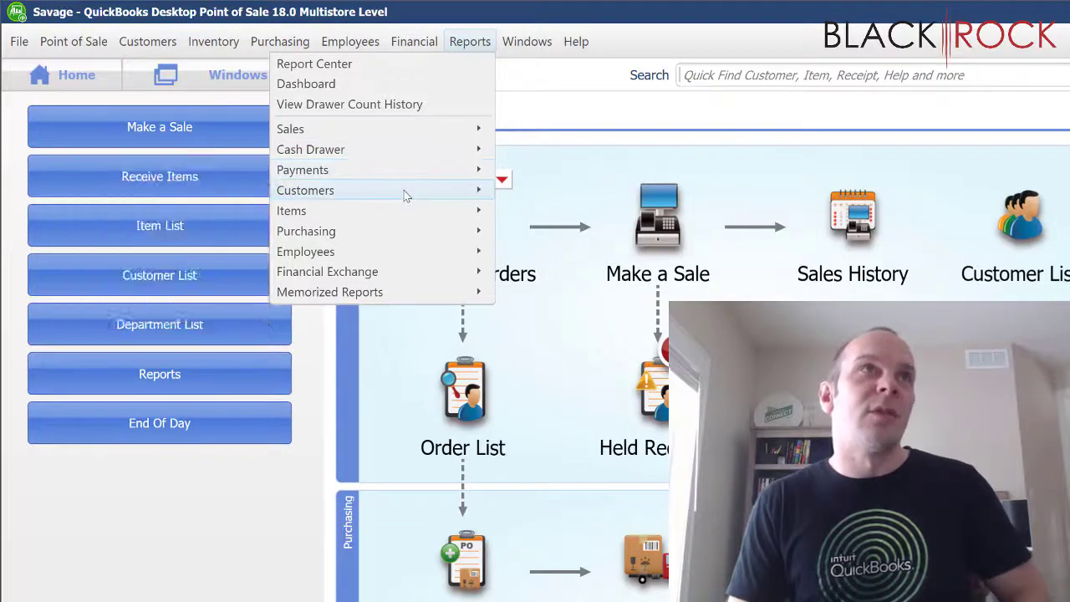
Step: Browse the Items, Purchasing and Employees report submenus, ending on the Financial Exchange reports
mouse_move(401, 218)
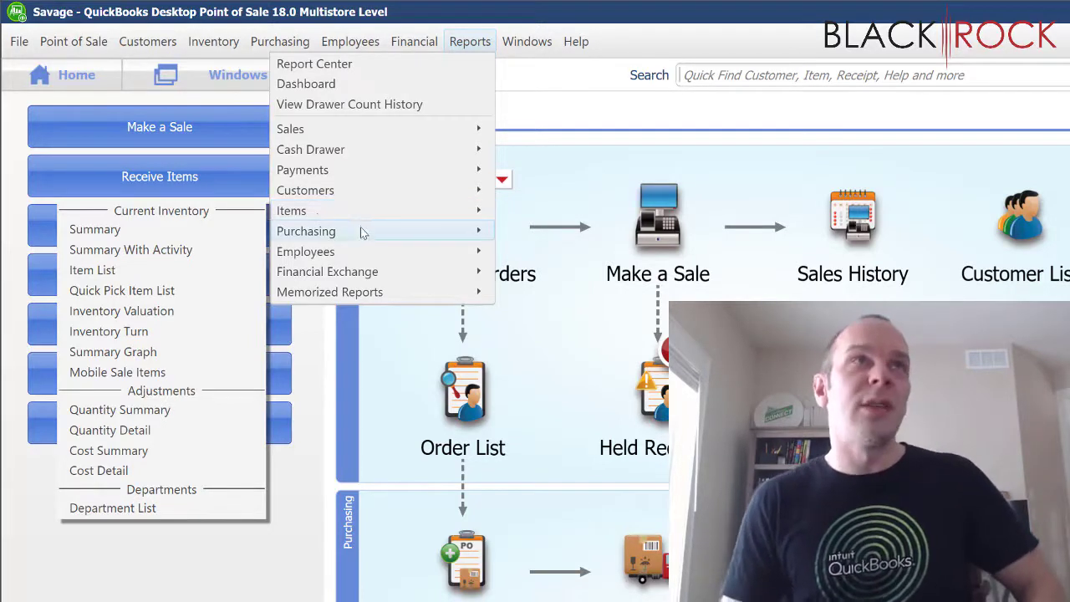
mouse_move(361, 232)
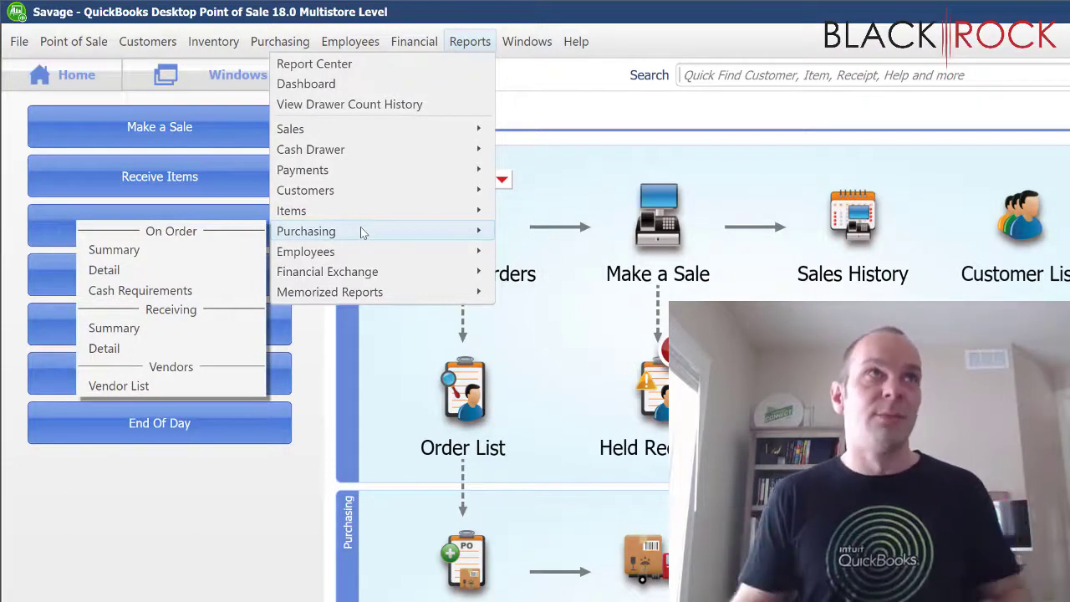
mouse_move(387, 250)
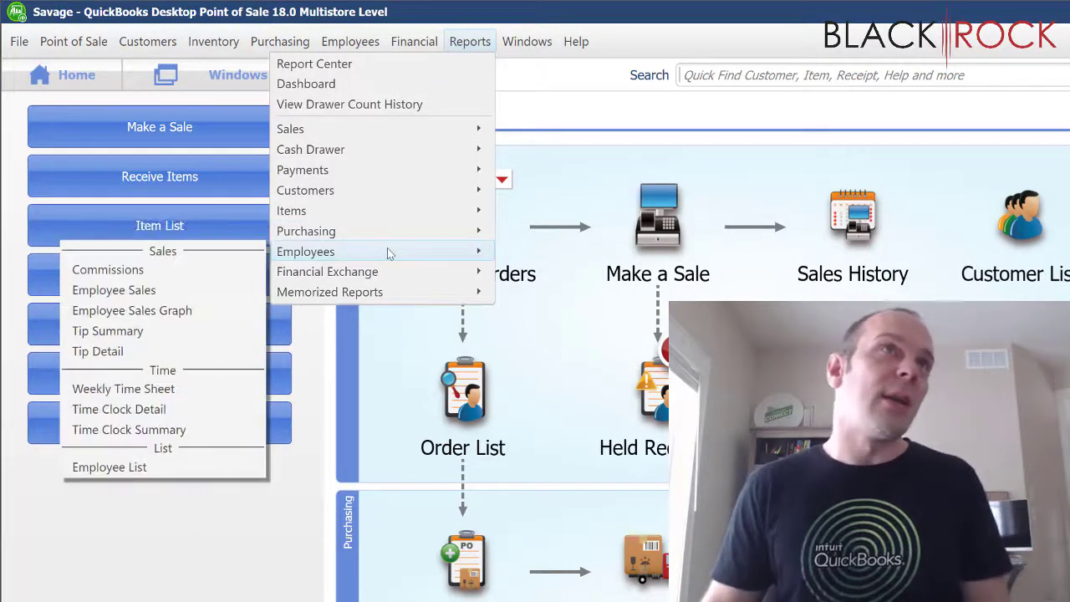
mouse_move(326, 274)
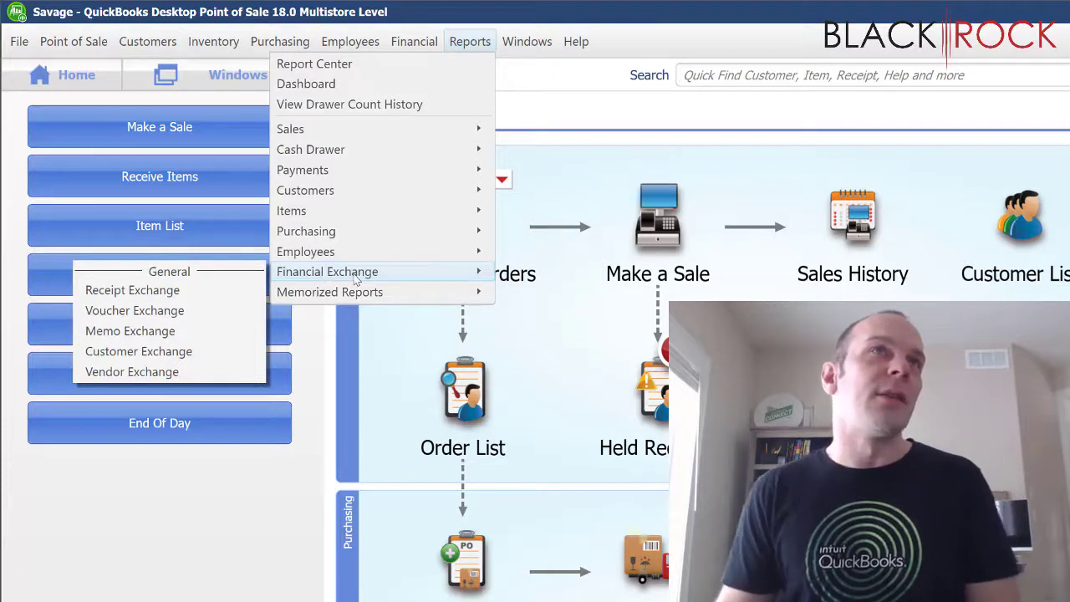
mouse_move(387, 294)
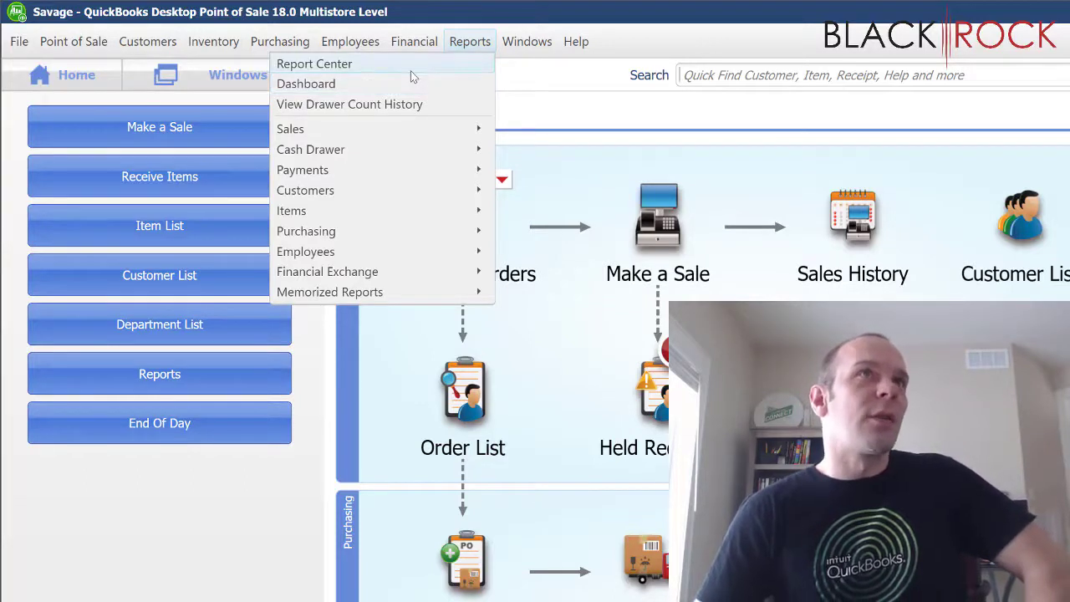
Step: Open the Report Center with its Run a Report links and memorized reports
click(410, 70)
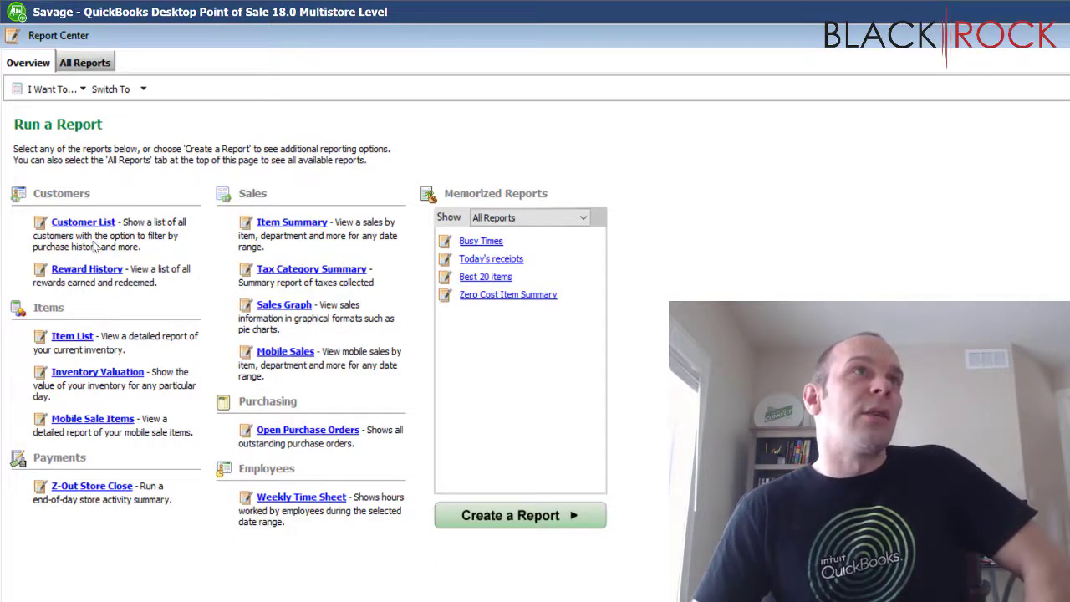
Step: Switch the Report Center to All Reports, listing Sales reports like Best or Worst Sellers
click(92, 67)
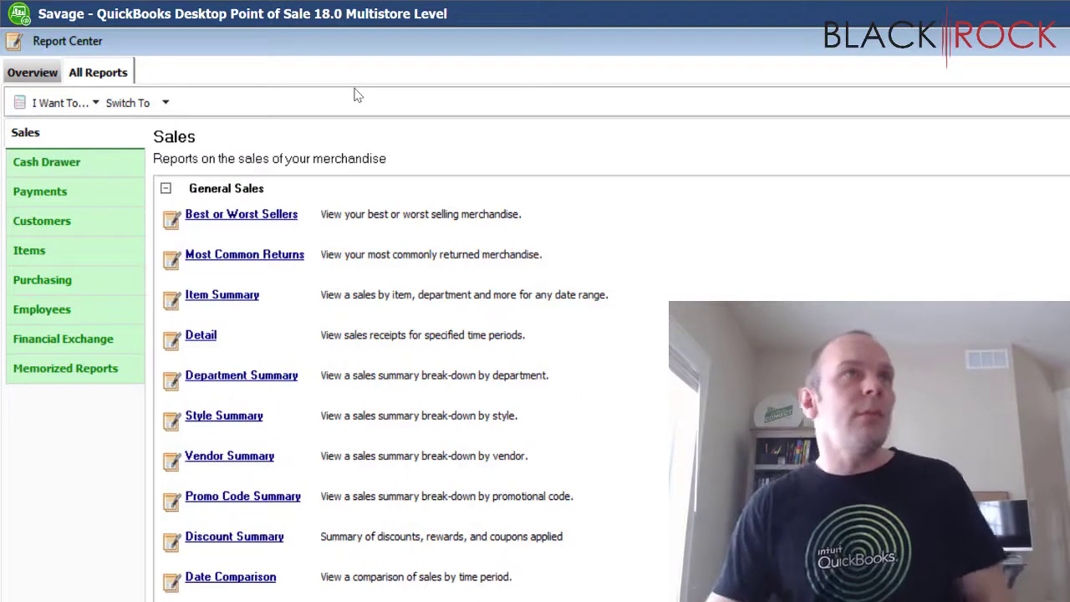
Step: Run the General Sales Item Summary report and open its Modify a Report settings
click(247, 299)
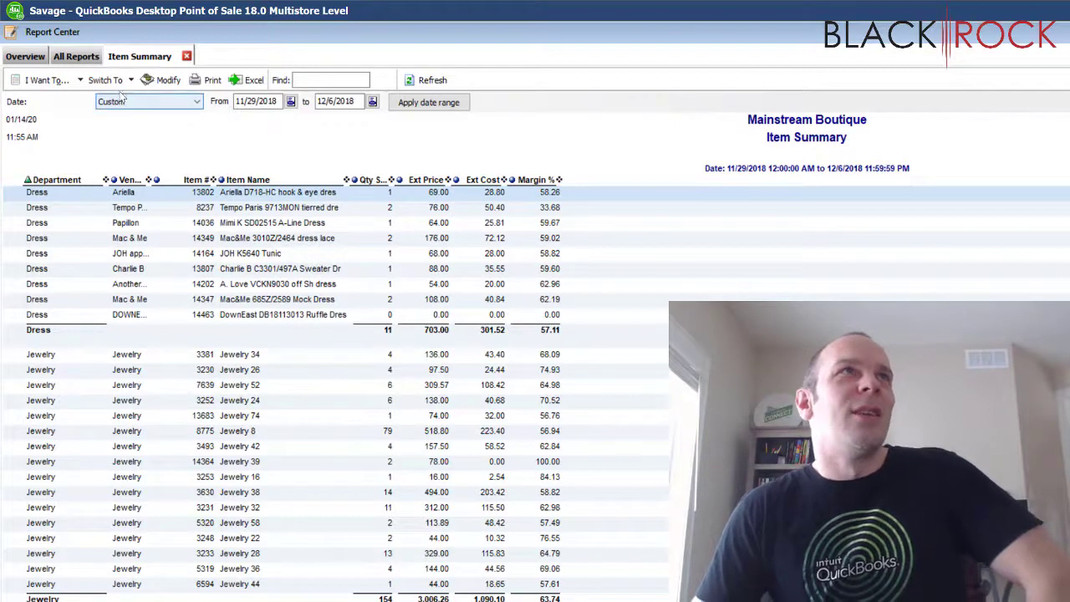
click(165, 83)
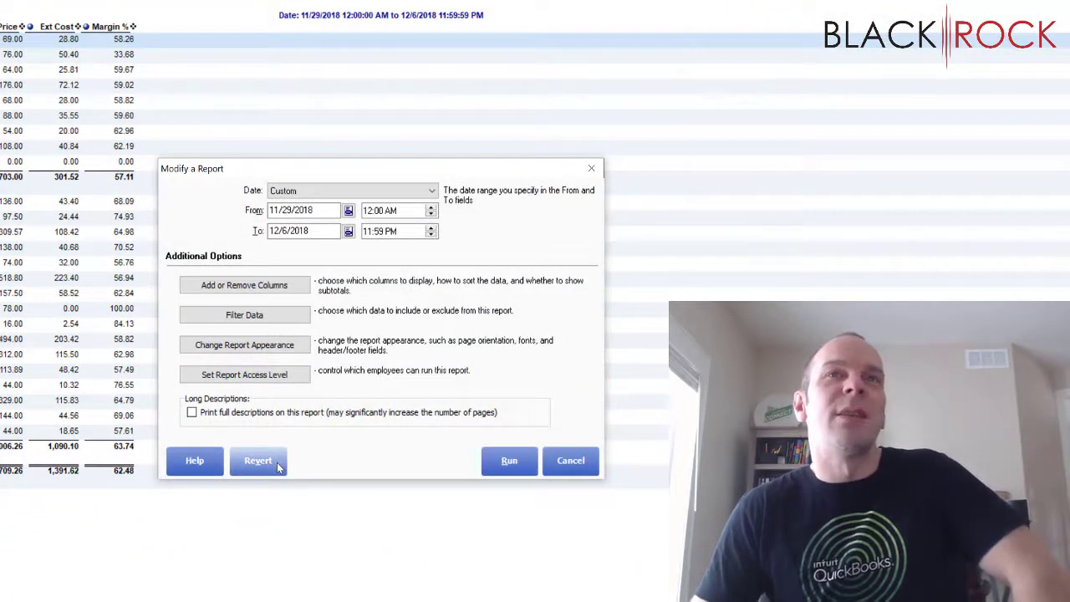
Step: Revert the report settings and rerun Item Summary for 1/1/2018 to 1/14/2018
click(279, 466)
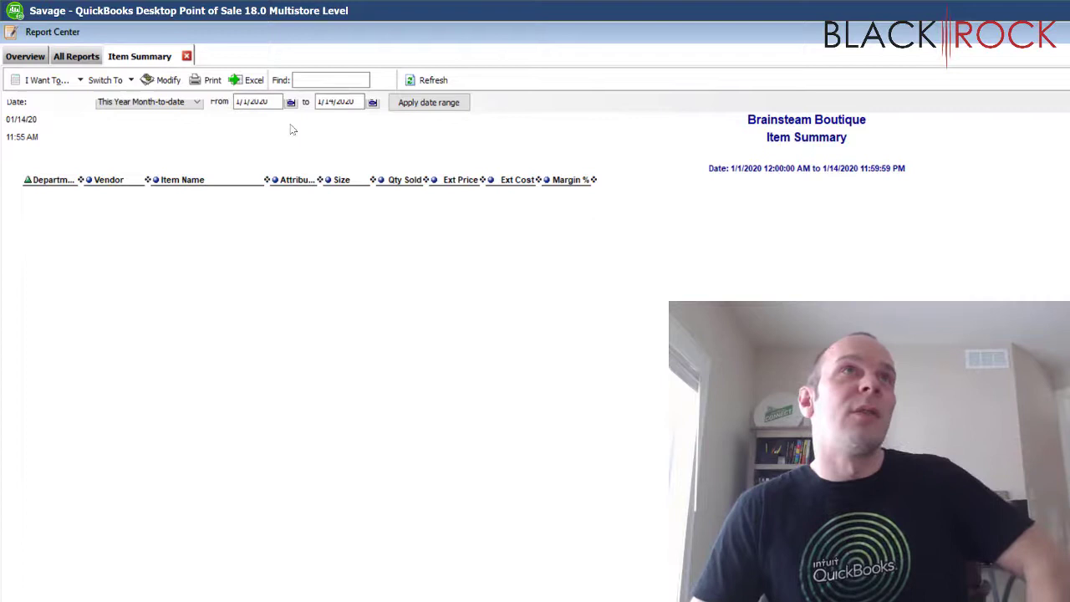
click(253, 102)
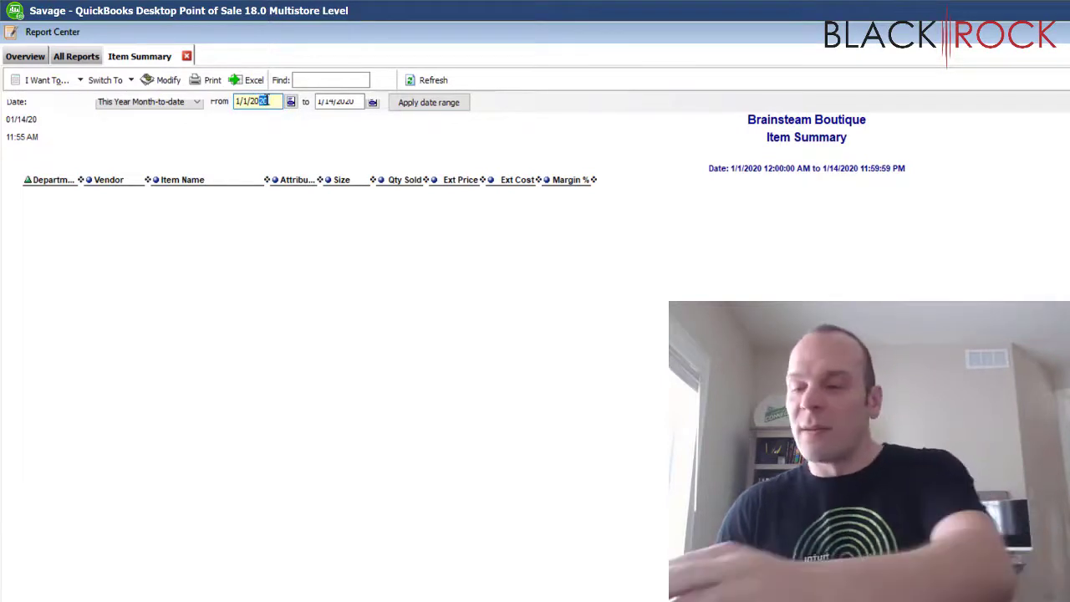
key(BackSpace)
key(BackSpace)
text(18)
click(338, 101)
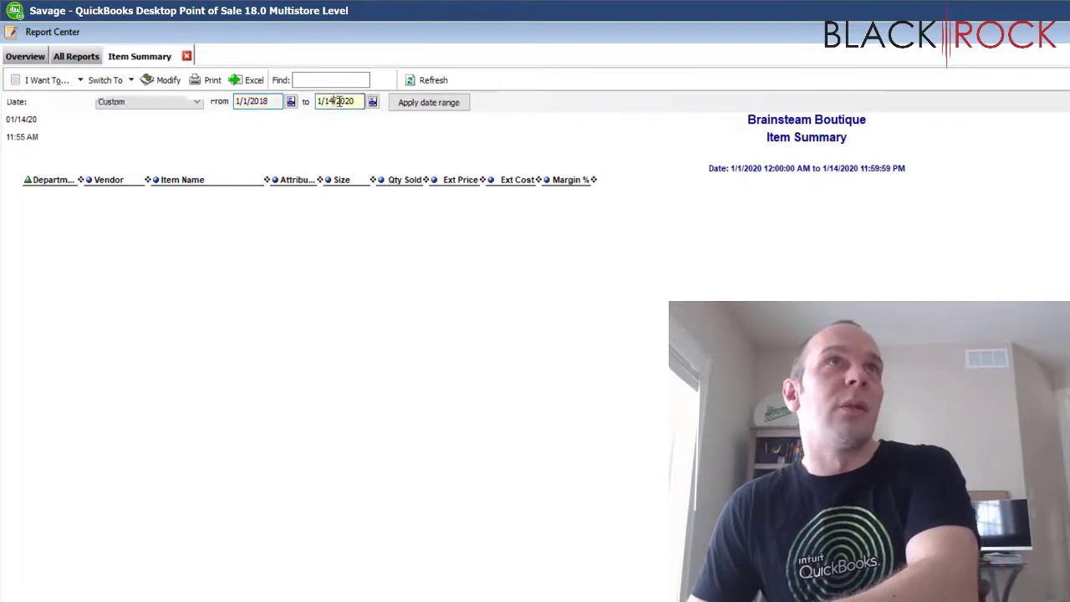
drag(355, 102, 345, 101)
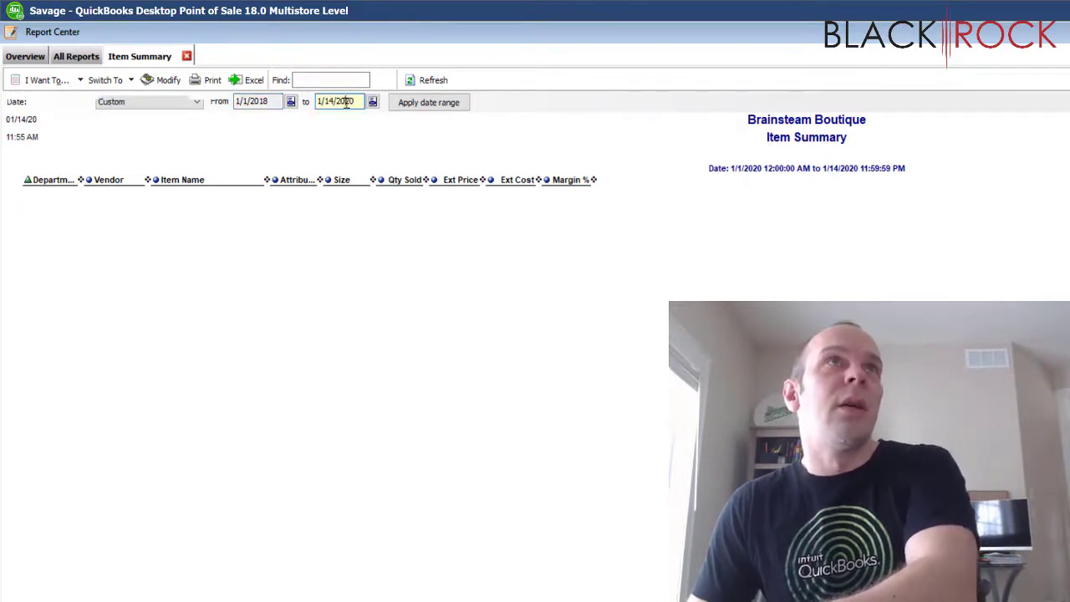
text(18)
click(400, 102)
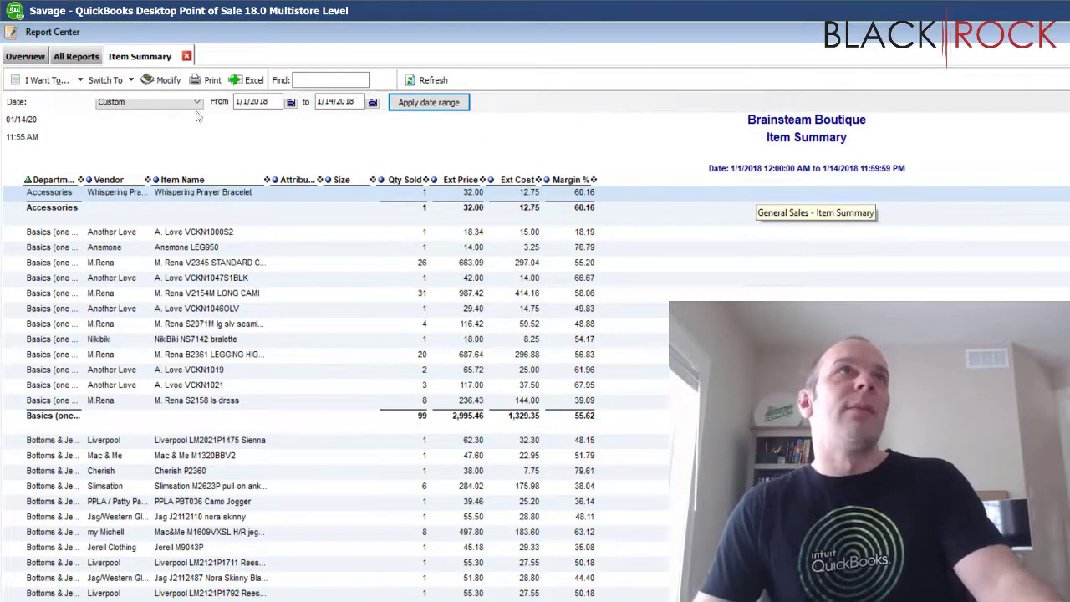
Step: Reopen the Modify a Report dialog for the 1/1/2018–1/14/2018 Item Summary report
click(168, 80)
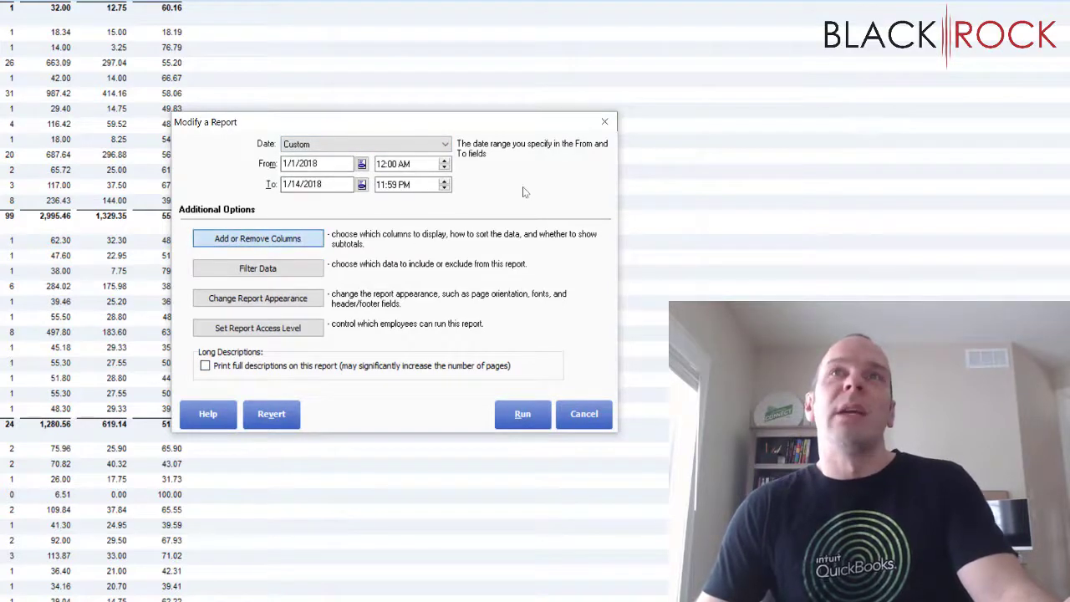
Step: Check the Sort by choice, keeping Department, and cancel the column settings
click(422, 163)
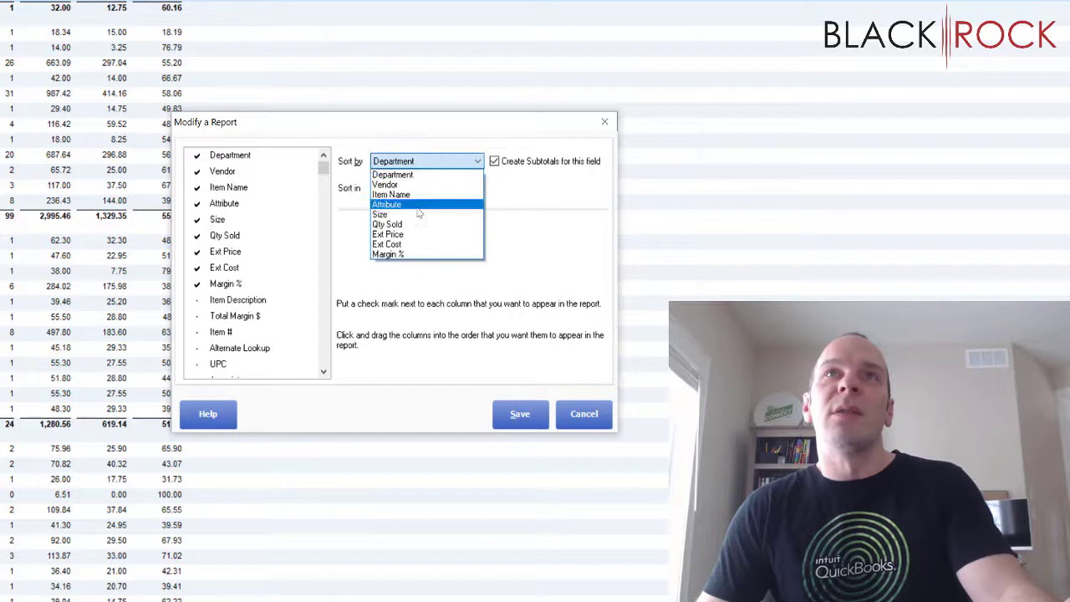
click(393, 176)
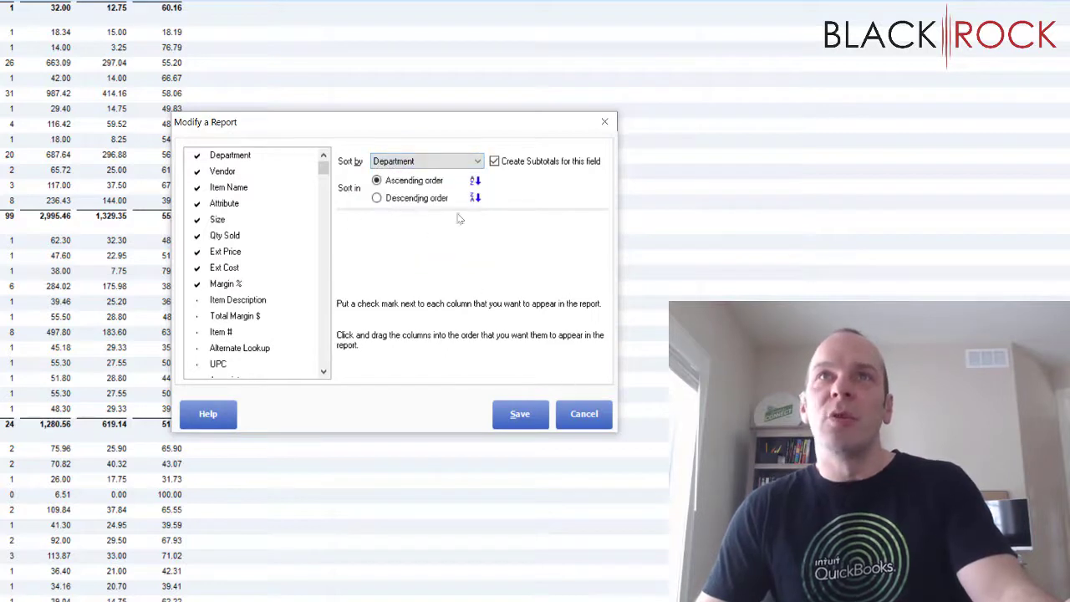
click(576, 413)
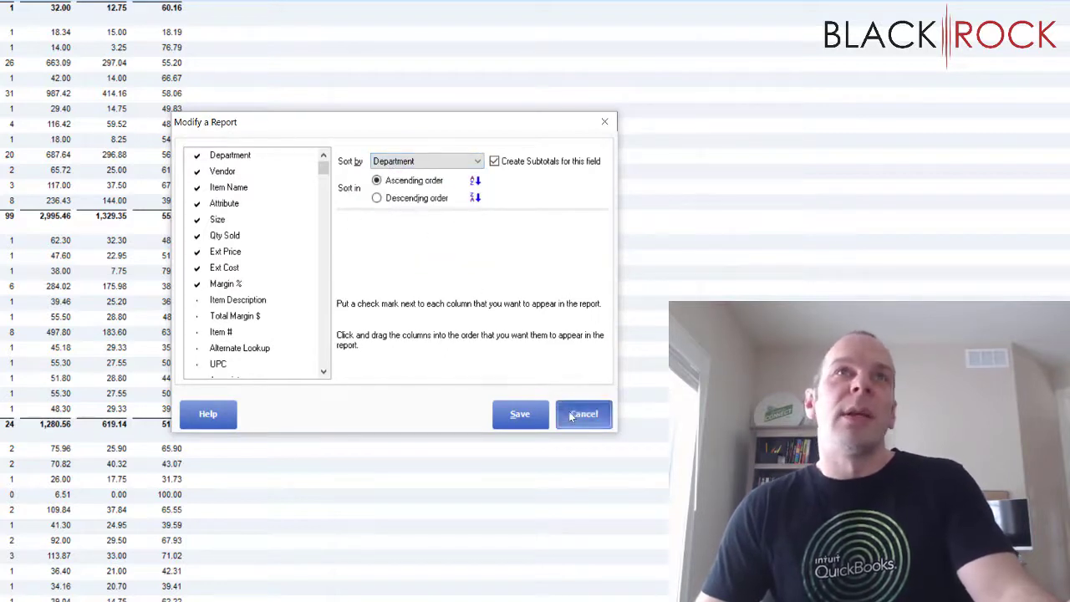
Step: Review the Margin %, Associate, Tax Code, Price Level and Qty Sold filters, then cancel unchanged
click(303, 271)
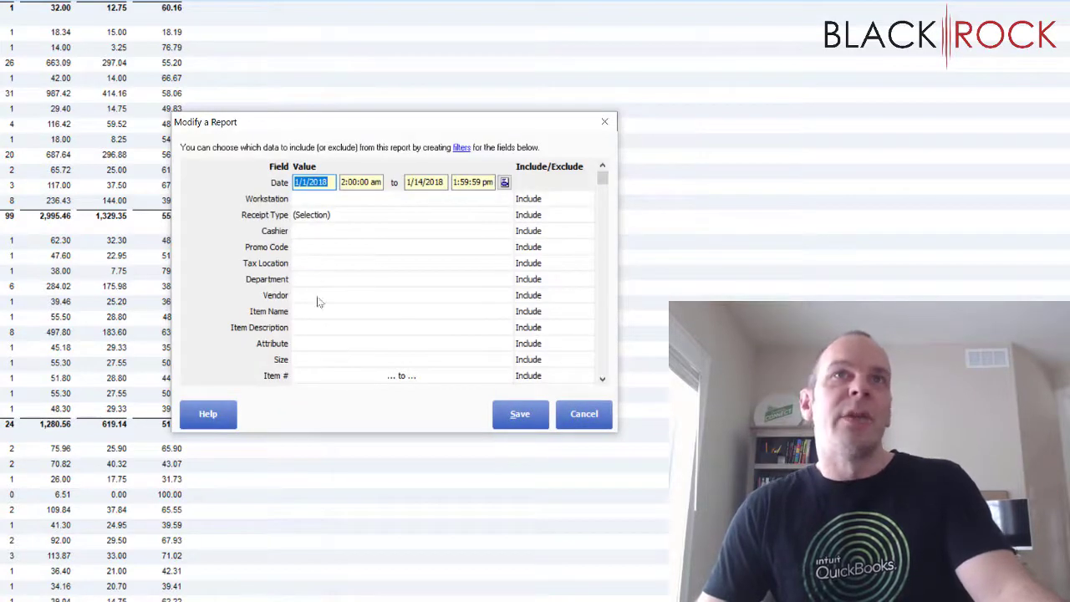
scroll(607, 356, down, 4)
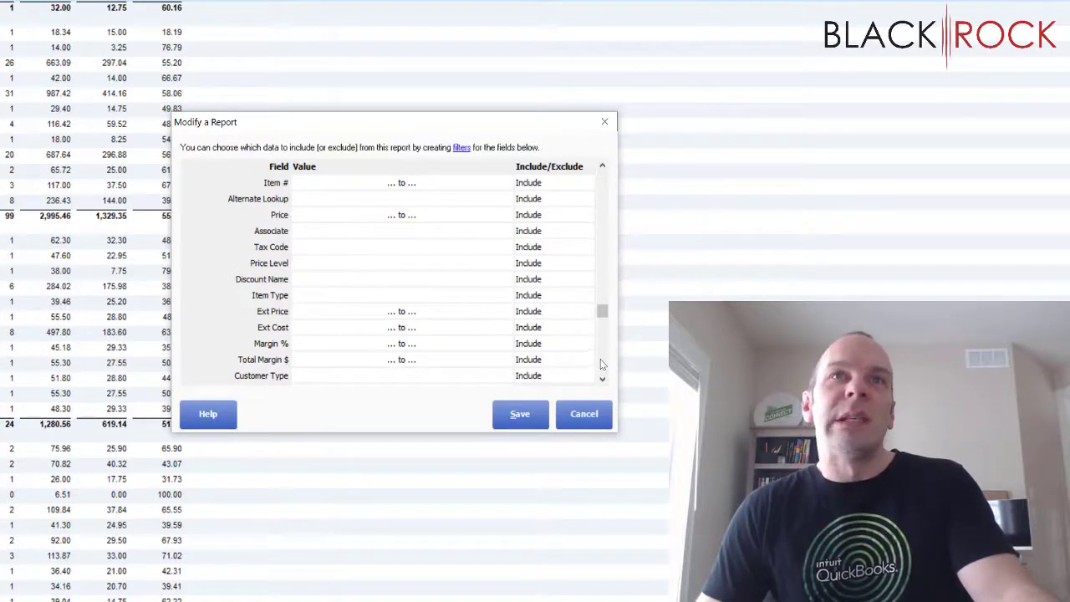
click(602, 379)
click(602, 378)
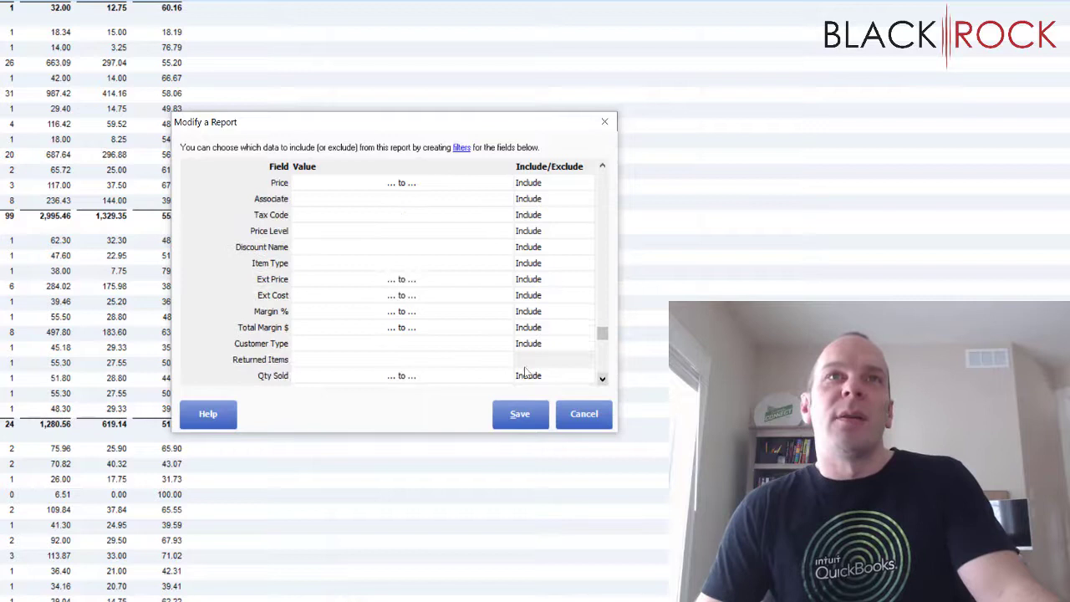
click(348, 320)
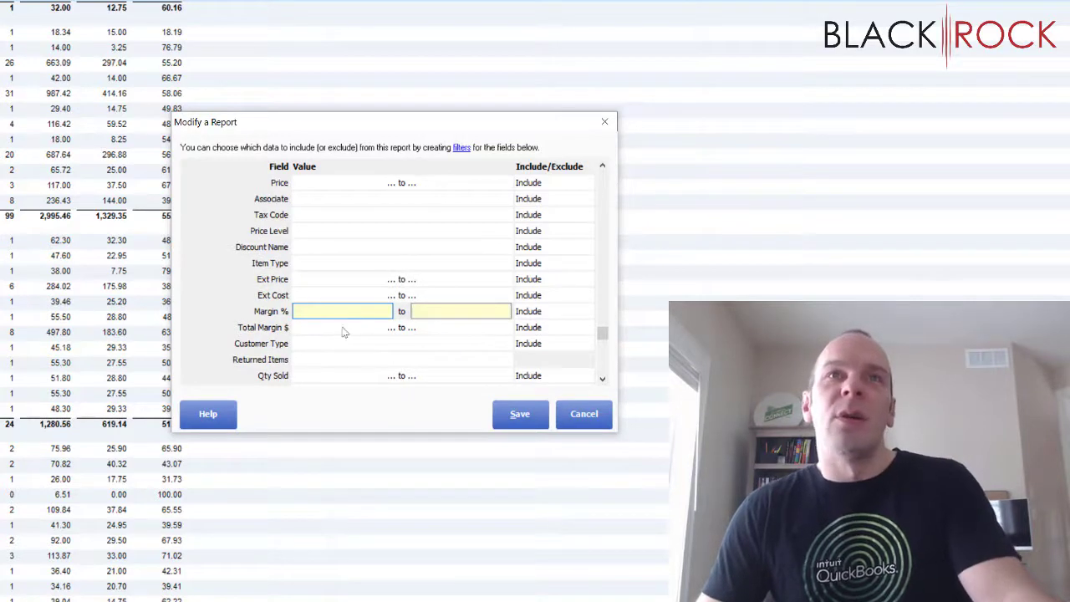
click(331, 204)
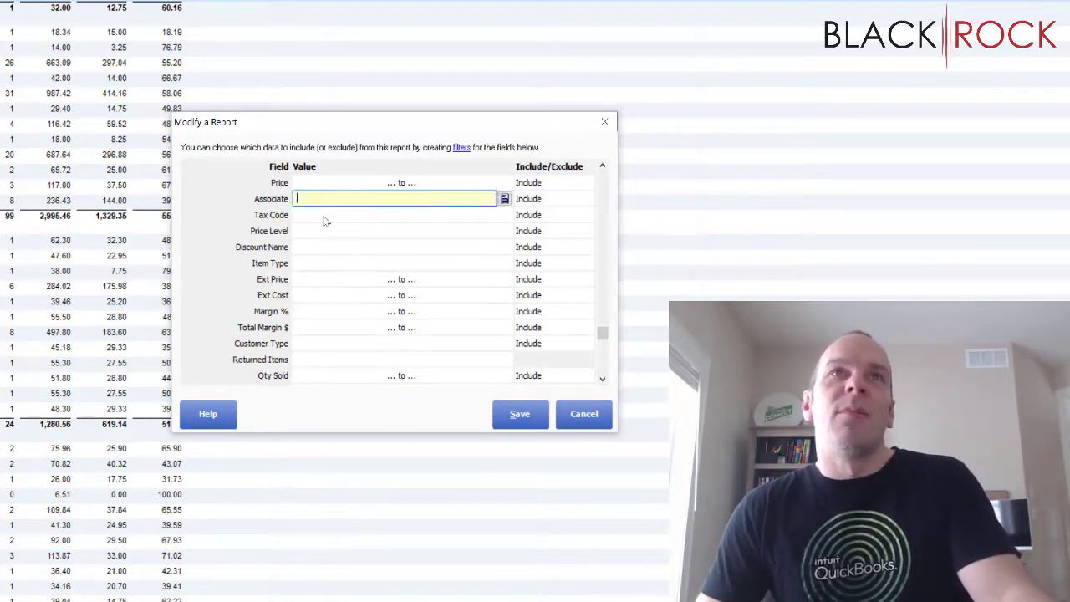
click(316, 215)
click(315, 231)
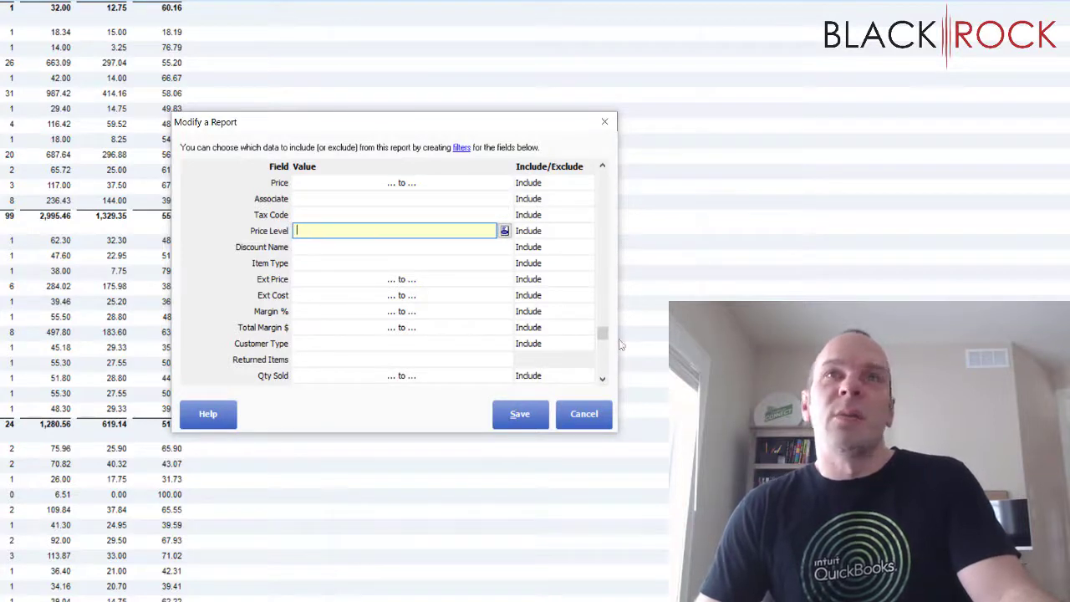
click(583, 423)
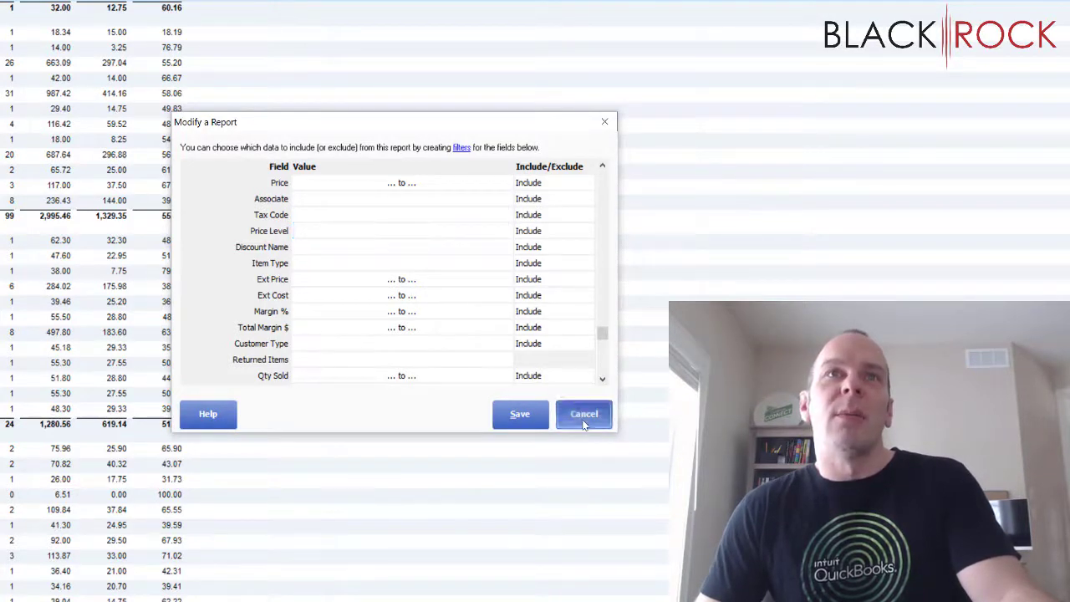
click(316, 378)
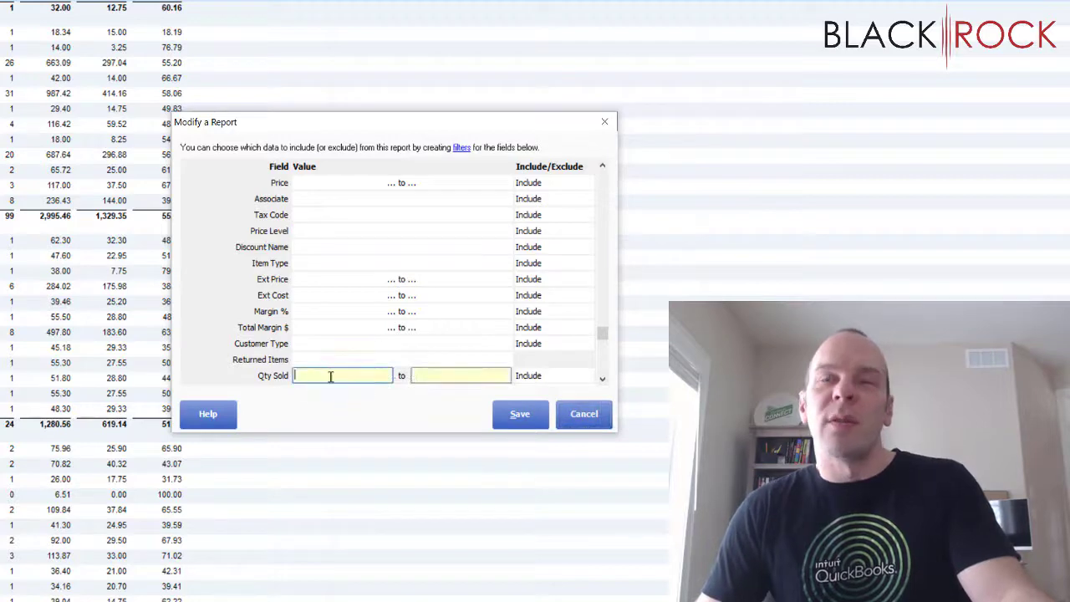
click(584, 413)
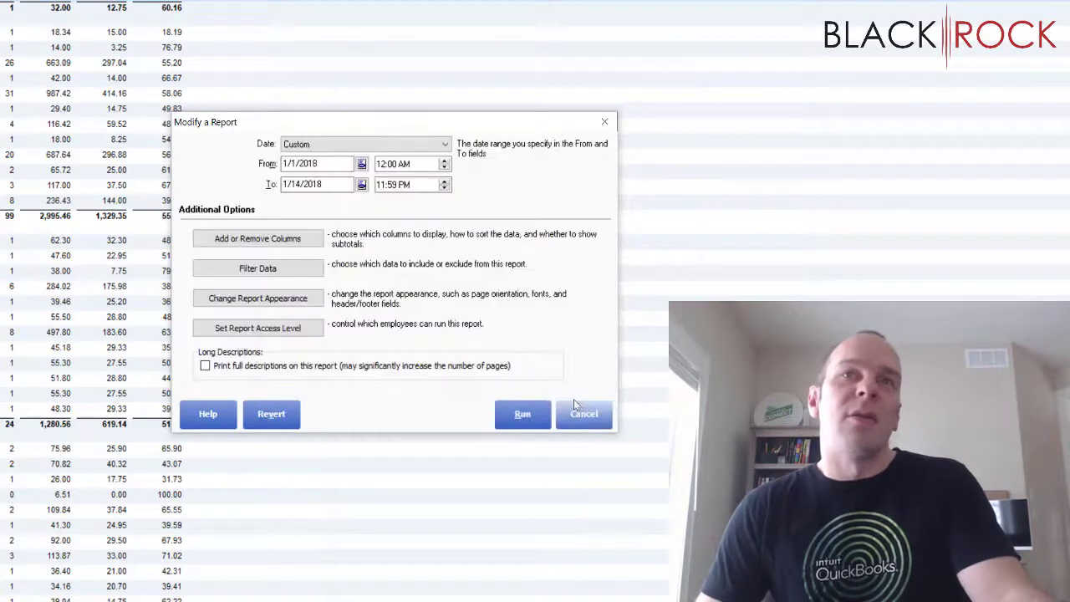
click(591, 417)
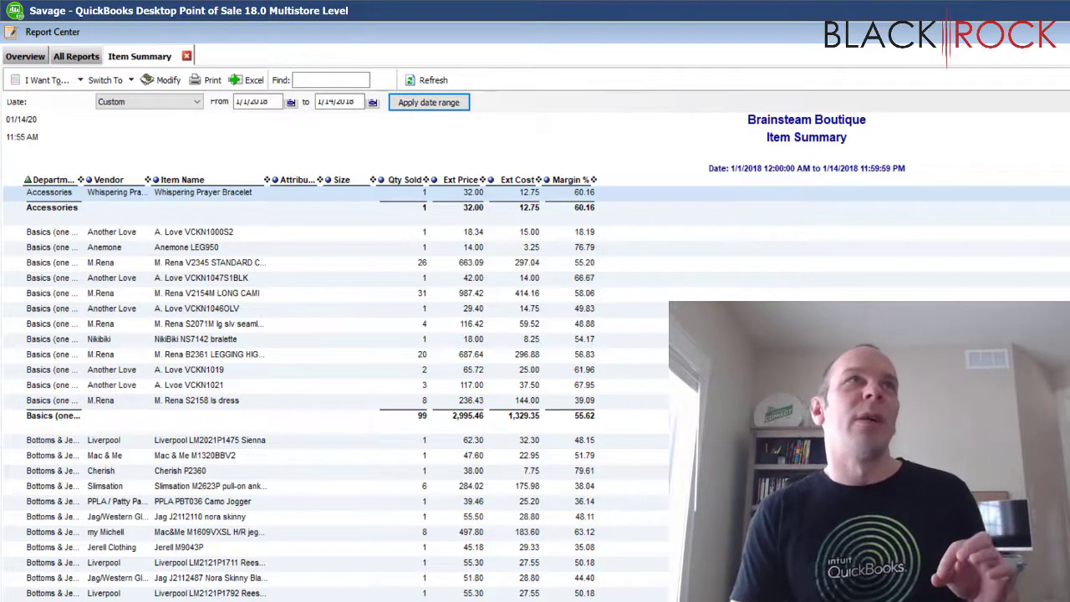
Step: Return to the All Reports tab's list of Sales reports
click(75, 55)
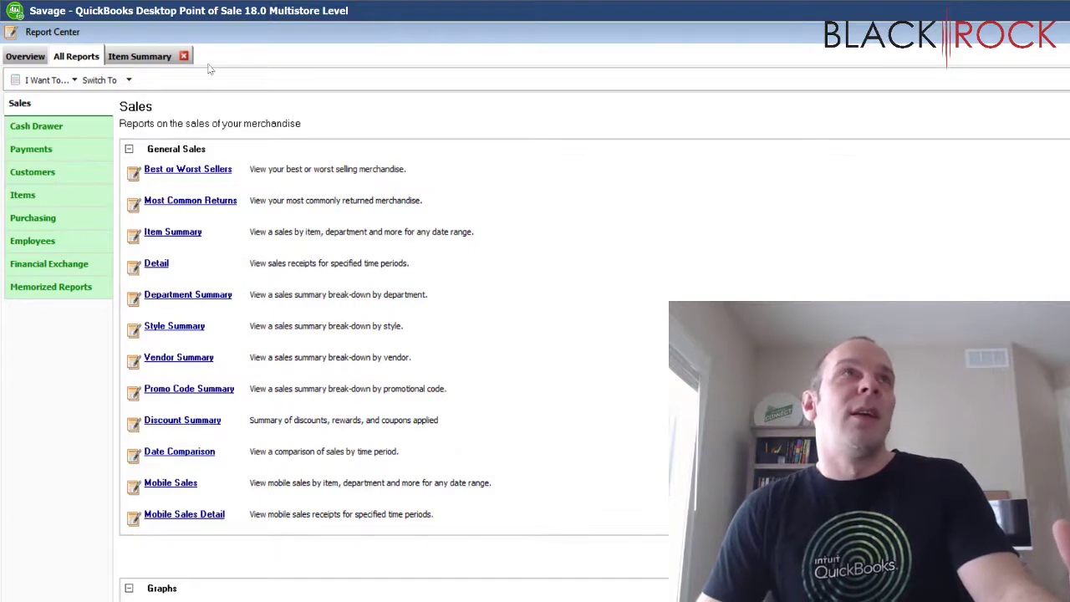
Step: Switch back to the Item Summary report tab covering 1/1/2018–1/14/2018
click(155, 56)
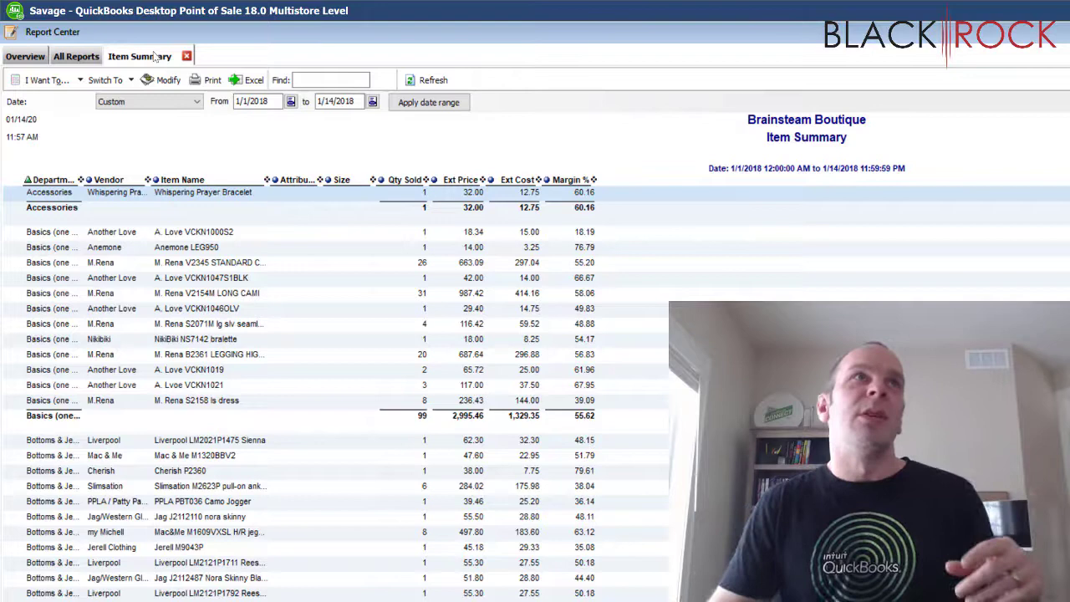
Step: Return to the All Reports tab listing the General Sales reports
click(86, 64)
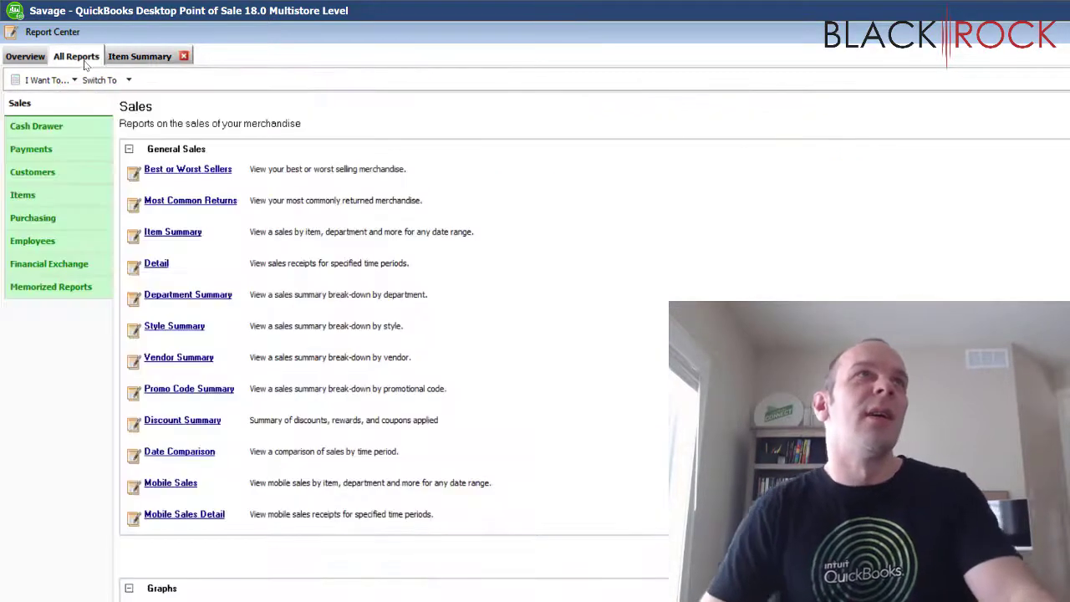